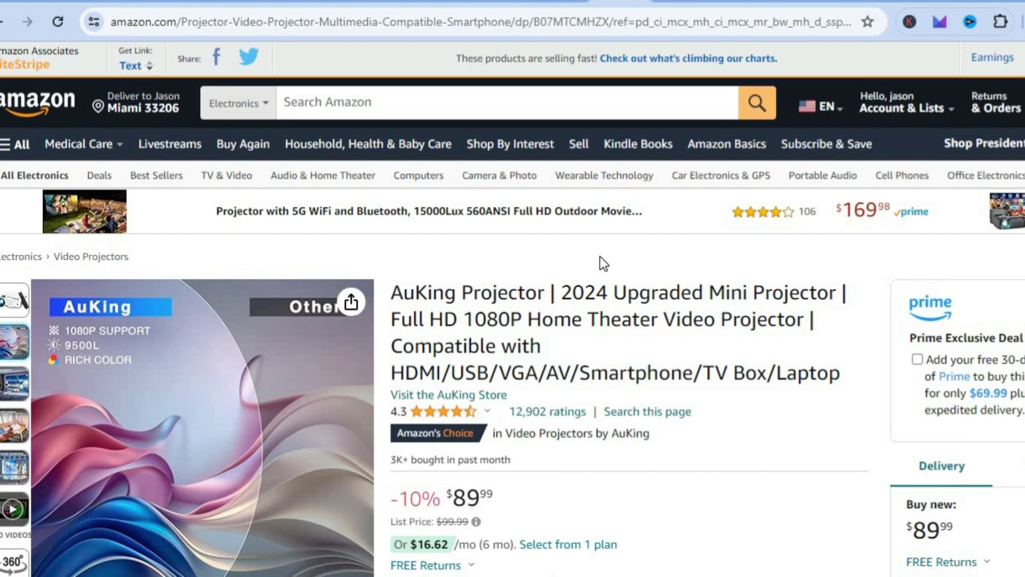
# - Generate a short amzn.to text link for the projector page via SiteStripe and dismiss the popup
pyautogui.click(136, 67)
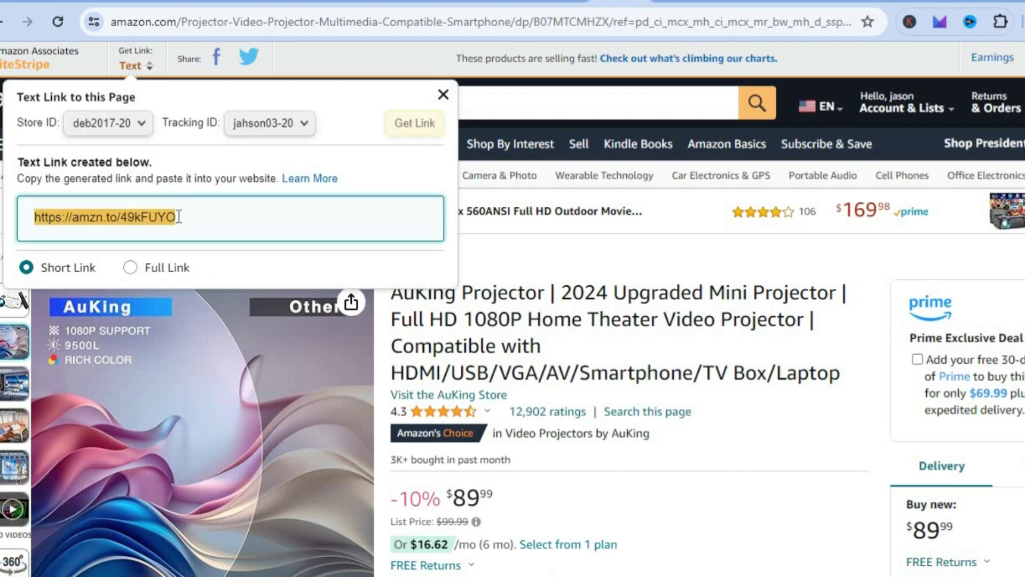
pyautogui.click(443, 96)
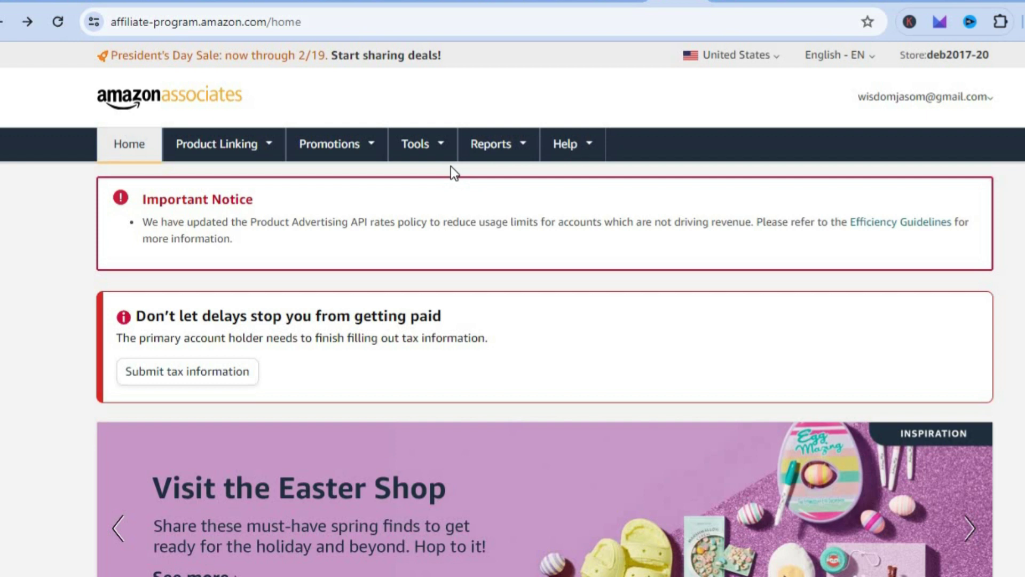
# - Open OneLink and start the Earn globally setup, which lists only the United States
pyautogui.moveTo(431, 155)
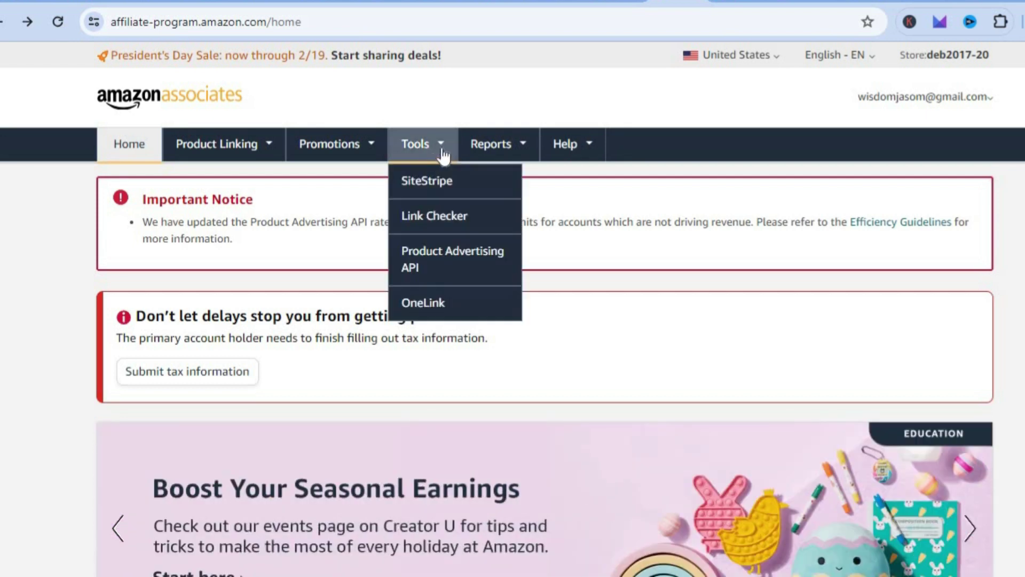
pyautogui.click(438, 307)
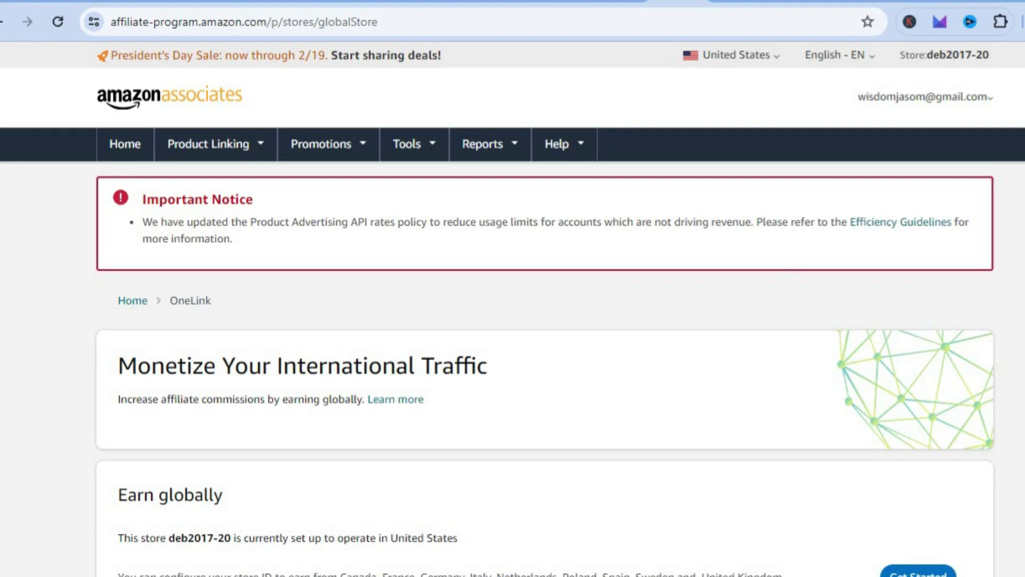
pyautogui.scroll(-4, 988, 309)
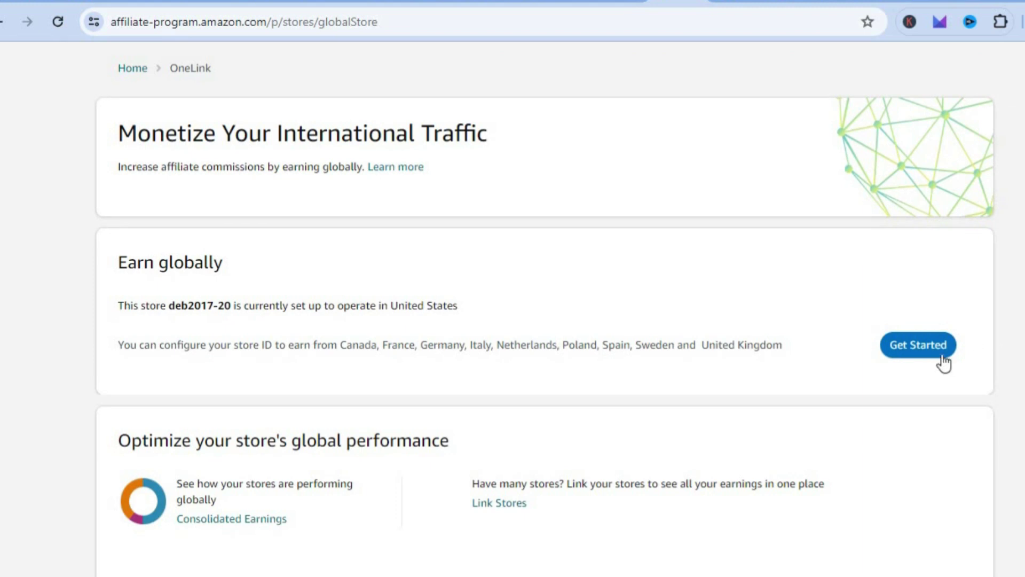
pyautogui.click(913, 357)
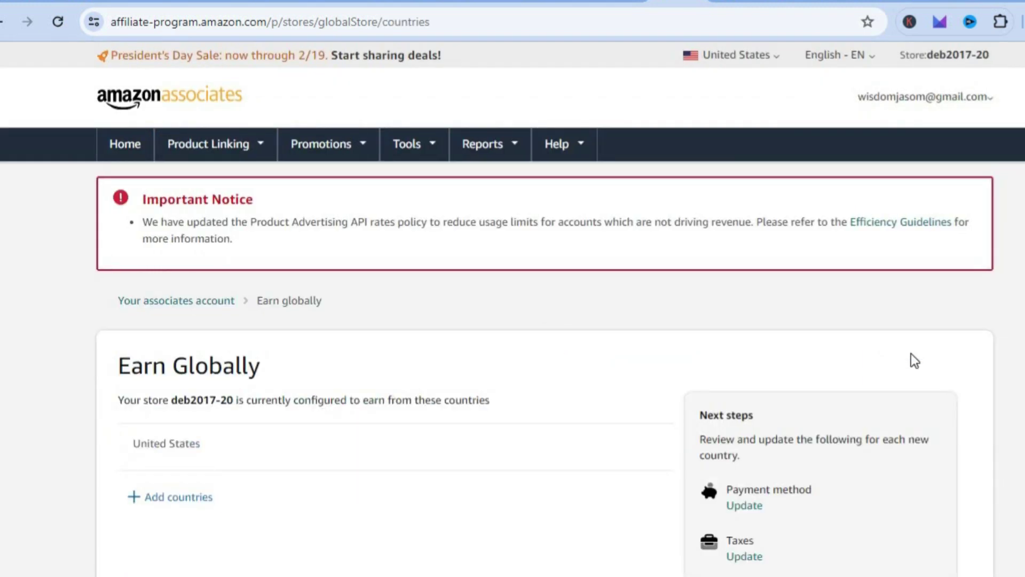
pyautogui.scroll(-3, 460, 454)
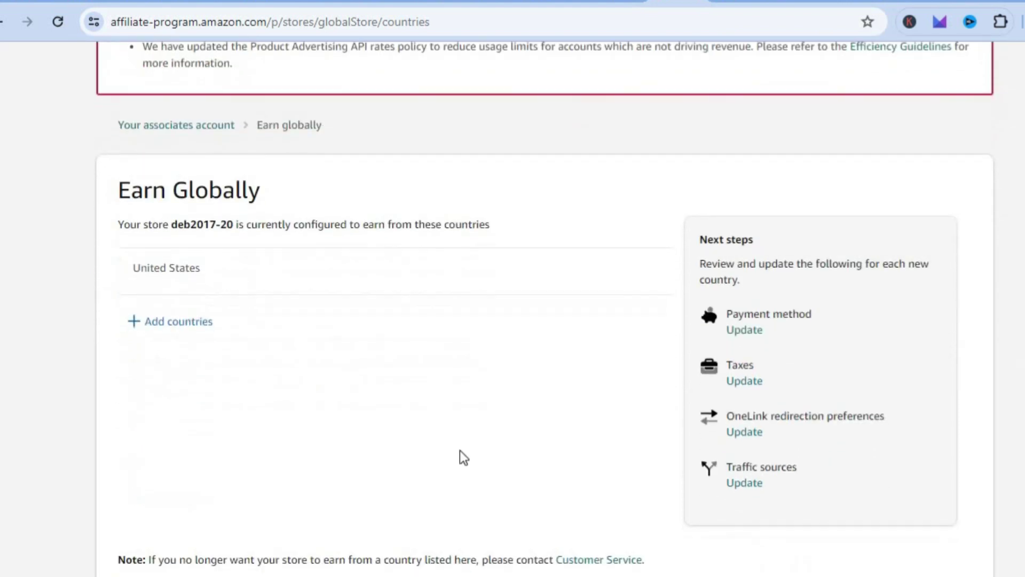
# - Add Canada, Netherlands, UK, France, Poland, Spain, Germany, Italy and Sweden as earning countries
pyautogui.click(195, 323)
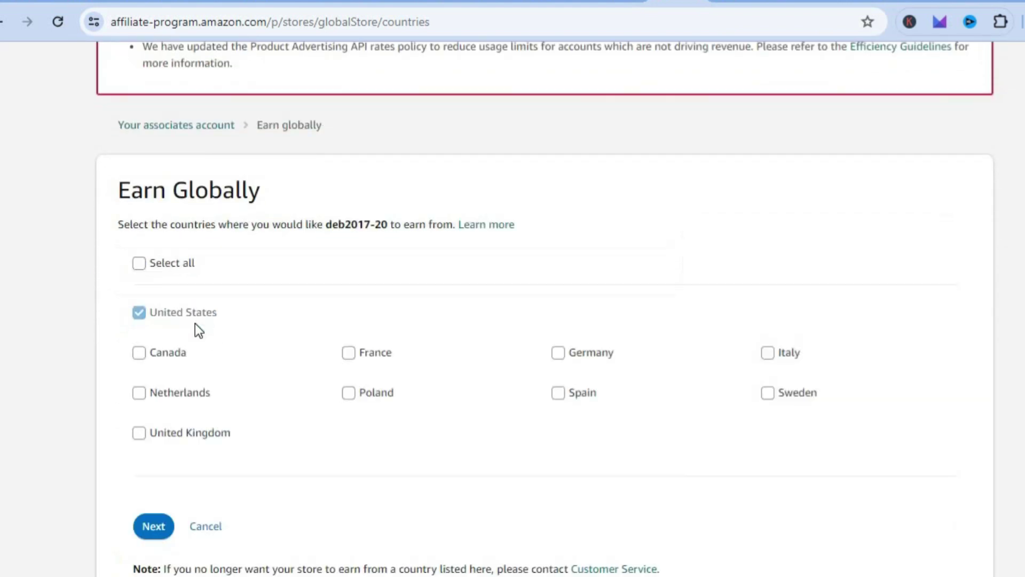
pyautogui.click(138, 353)
pyautogui.click(139, 393)
pyautogui.click(139, 433)
pyautogui.click(348, 354)
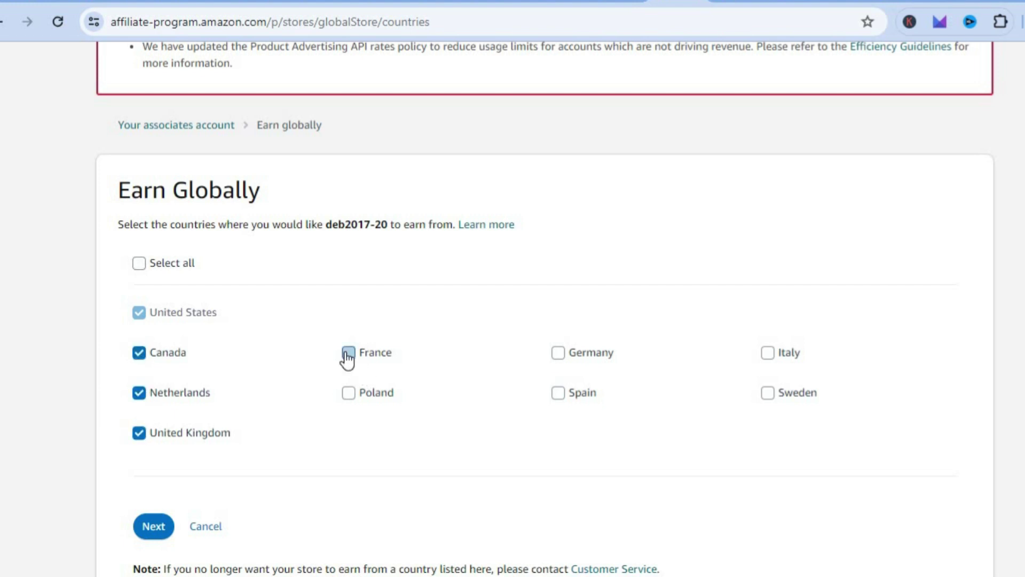
pyautogui.click(348, 393)
pyautogui.click(558, 395)
pyautogui.click(558, 355)
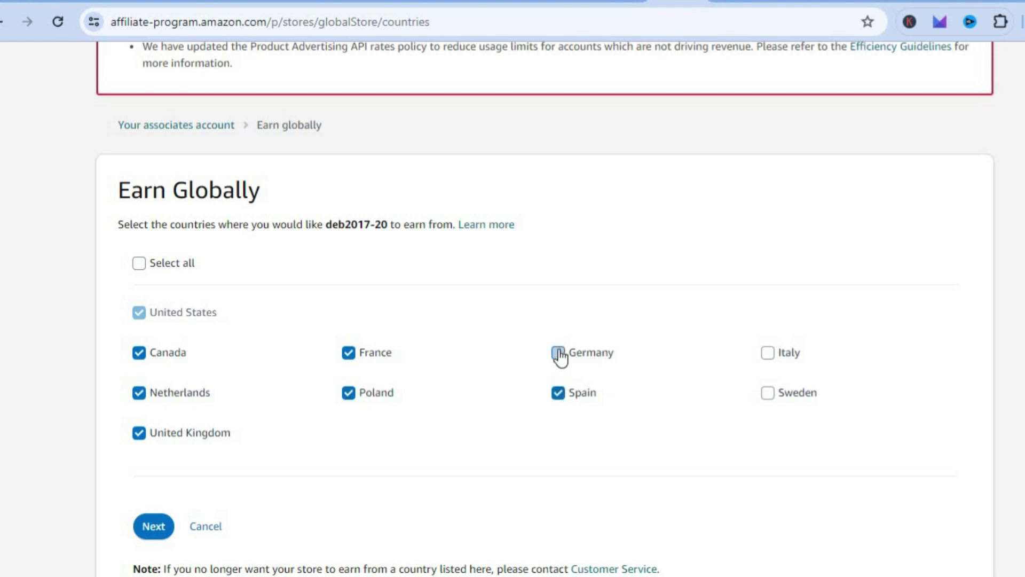
pyautogui.click(768, 356)
pyautogui.click(769, 398)
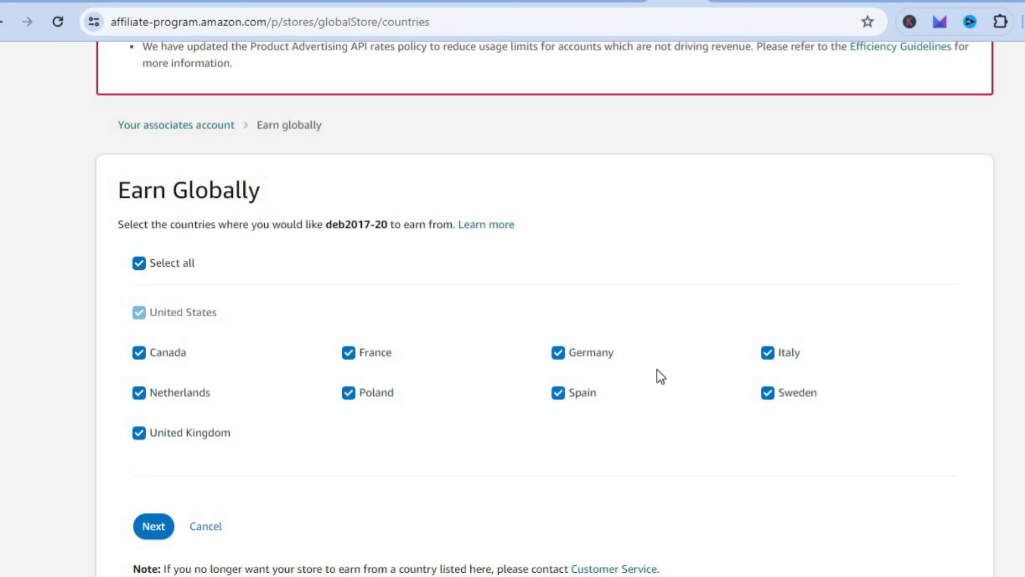
pyautogui.scroll(-3, 524, 347)
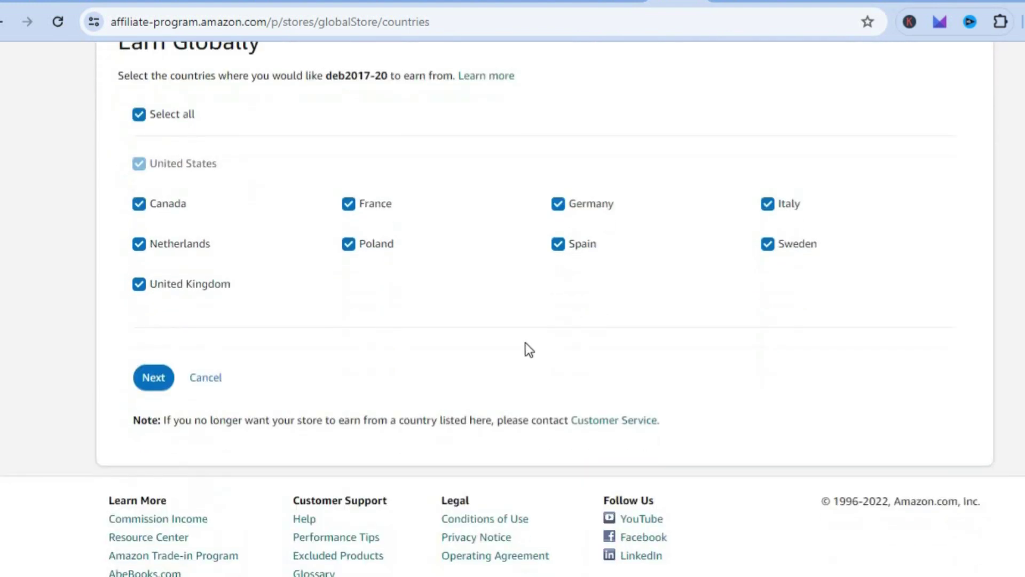
# - Accept the operating agreements' terms and conditions and submit the nine new countries
pyautogui.click(154, 377)
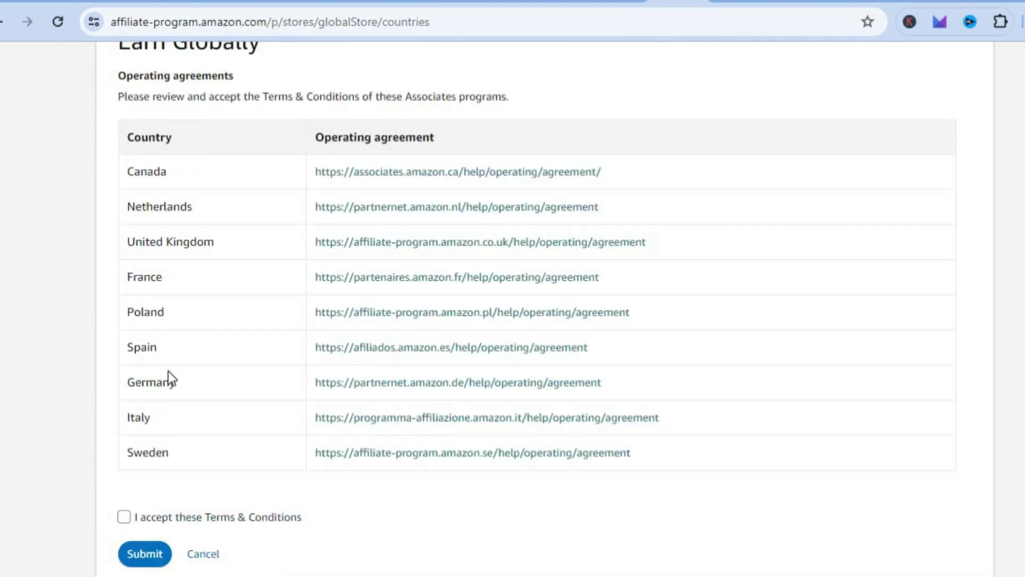
pyautogui.click(125, 517)
pyautogui.click(146, 553)
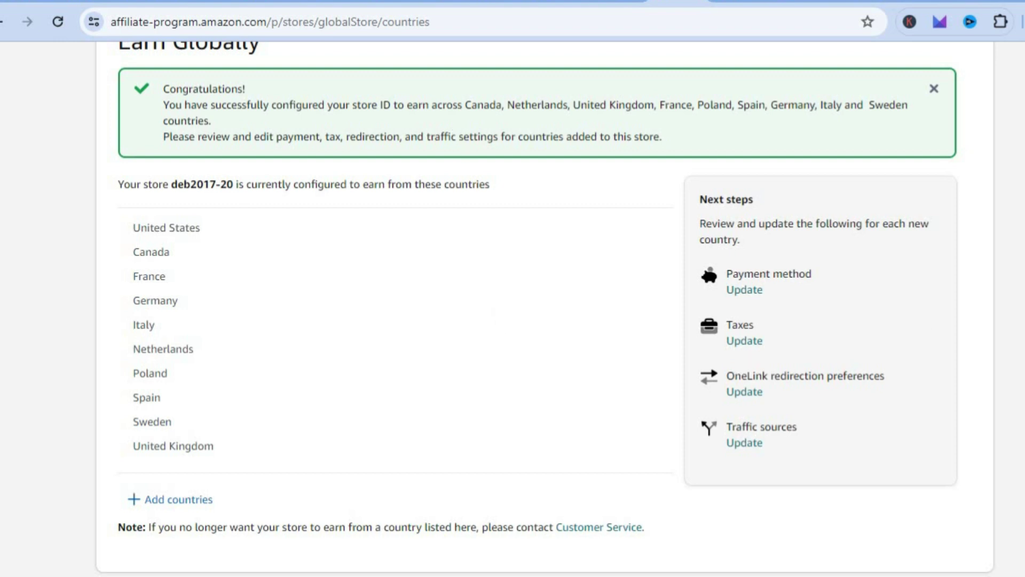
# - Return to Earn Globally and review the country list from United States to Sweden
pyautogui.scroll(-1, 513, 308)
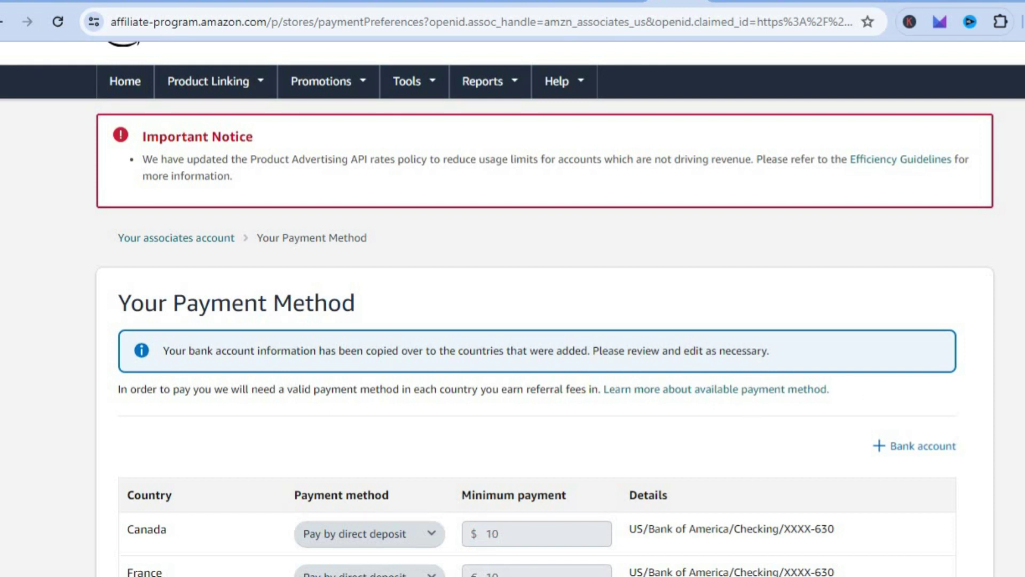
pyautogui.hotkey('alt', 'Left')
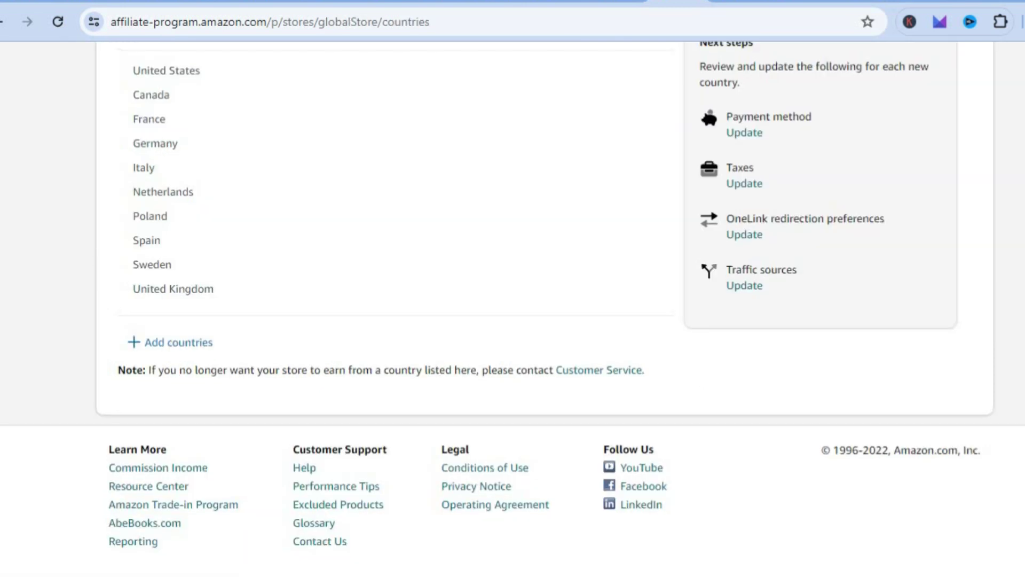
pyautogui.scroll(1, 512, 303)
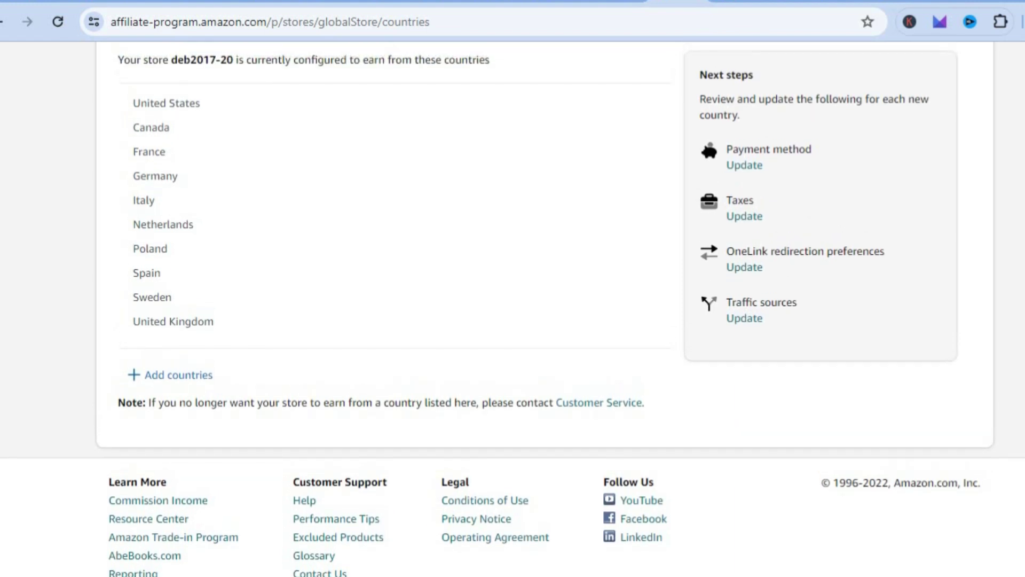
pyautogui.scroll(1, 513, 302)
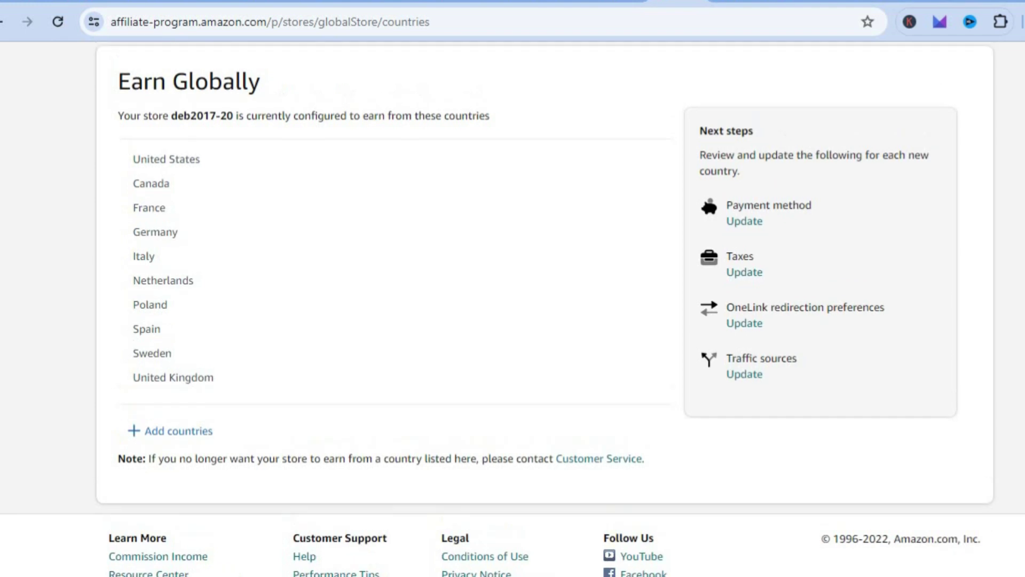
pyautogui.scroll(4, 512, 310)
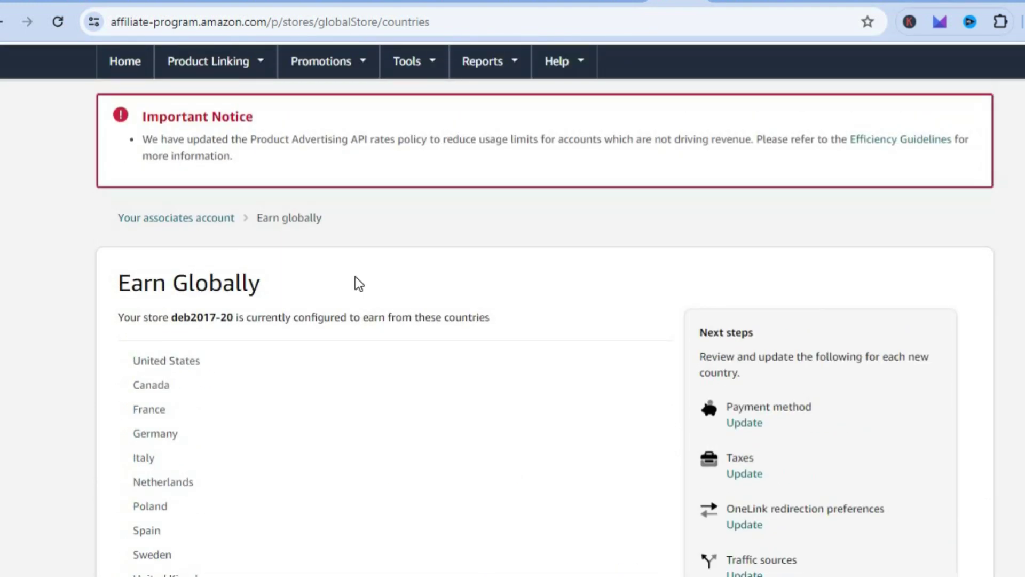
# - Go back to the account overview and view the OneLink page's Optimize section
pyautogui.click(216, 222)
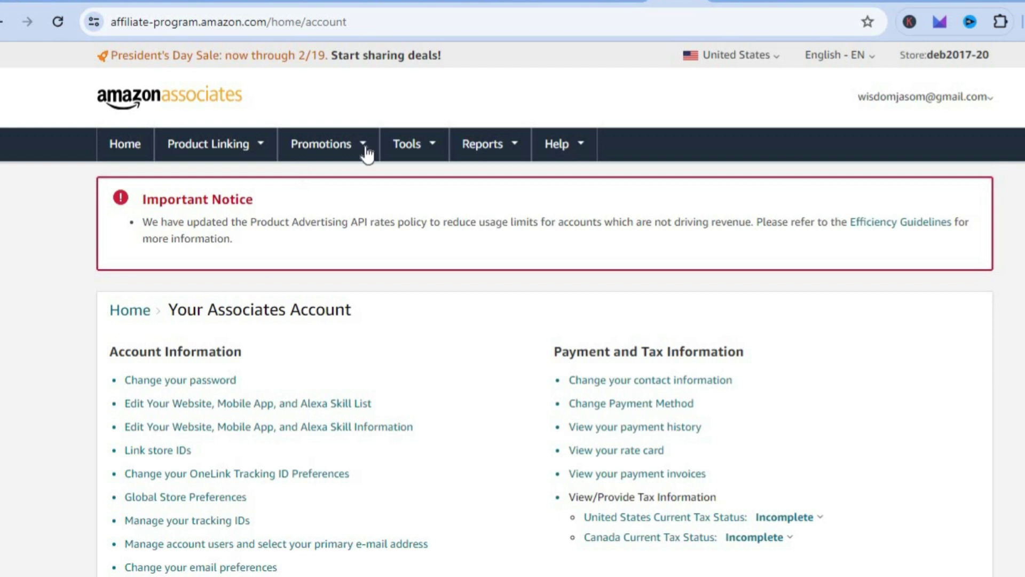
pyautogui.moveTo(420, 149)
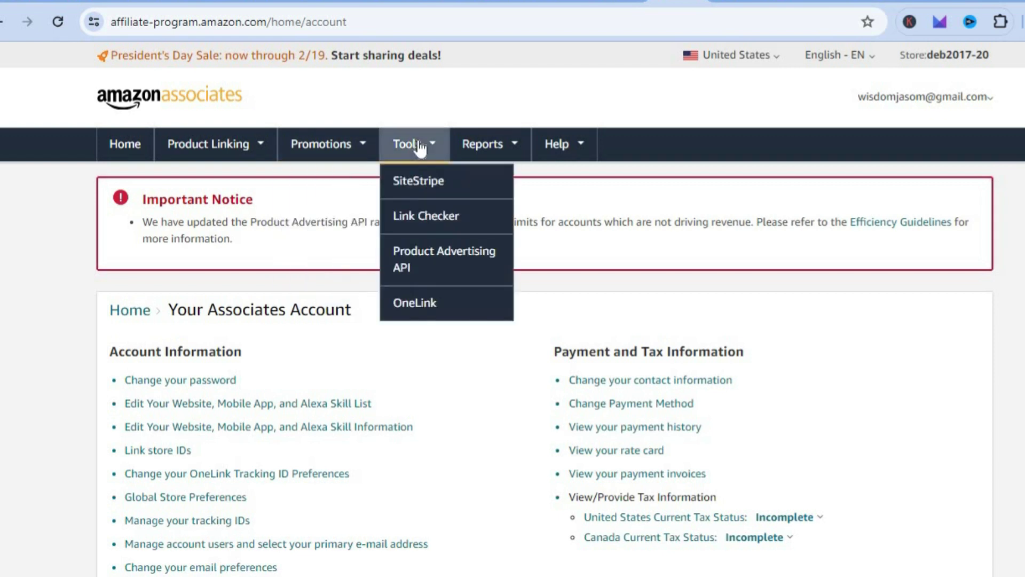
pyautogui.click(419, 298)
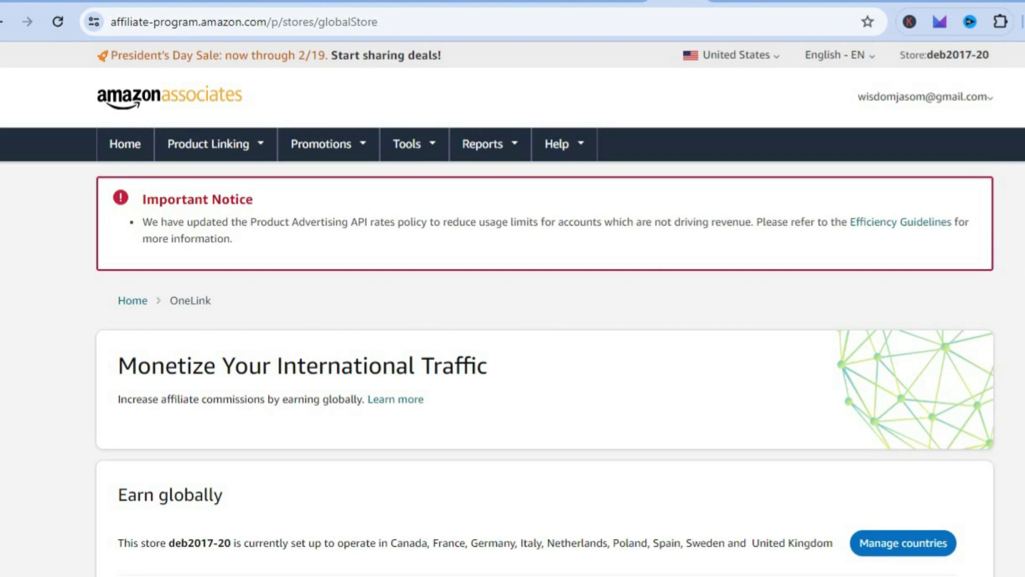
pyautogui.scroll(-8, 513, 309)
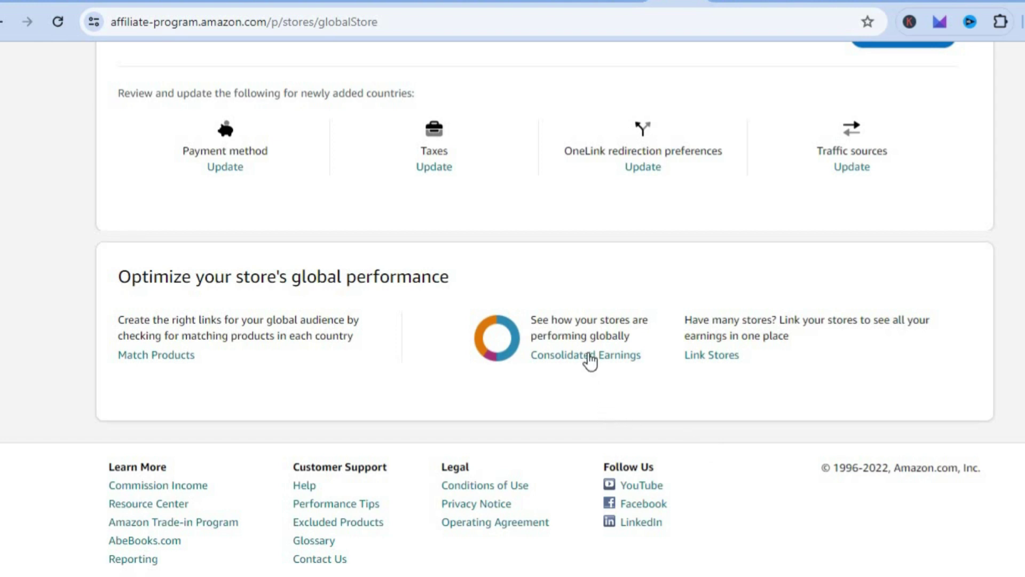
# - Open the Consolidated Earnings summary and check the Local Currency options without changing them
pyautogui.click(590, 357)
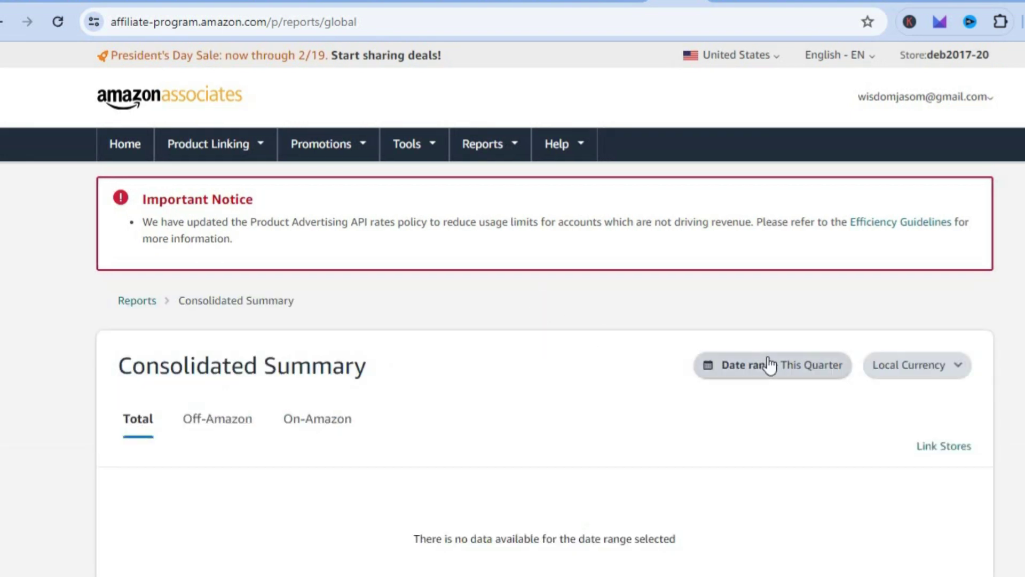
pyautogui.click(925, 374)
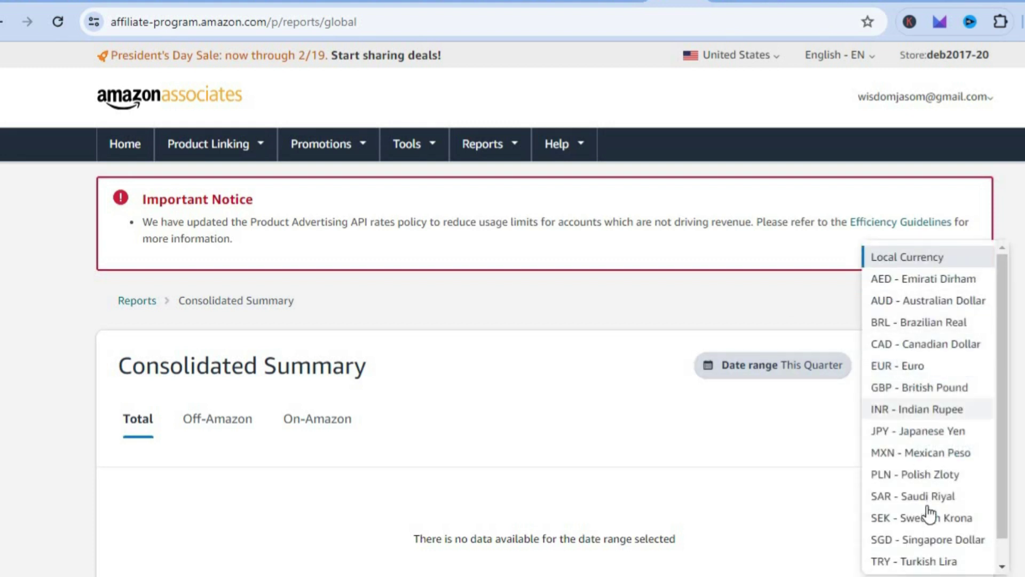
pyautogui.click(685, 323)
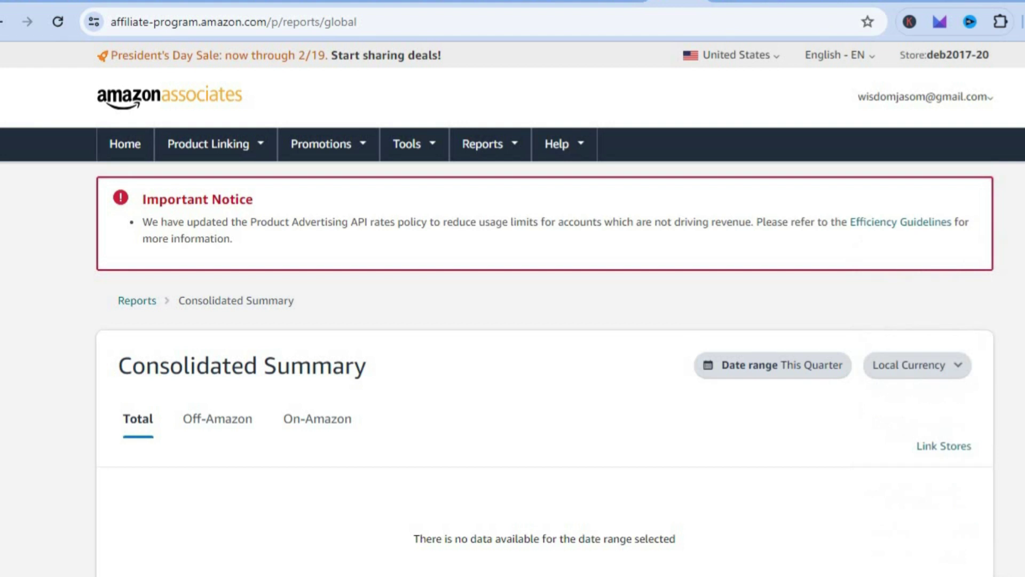
pyautogui.scroll(-5, 544, 321)
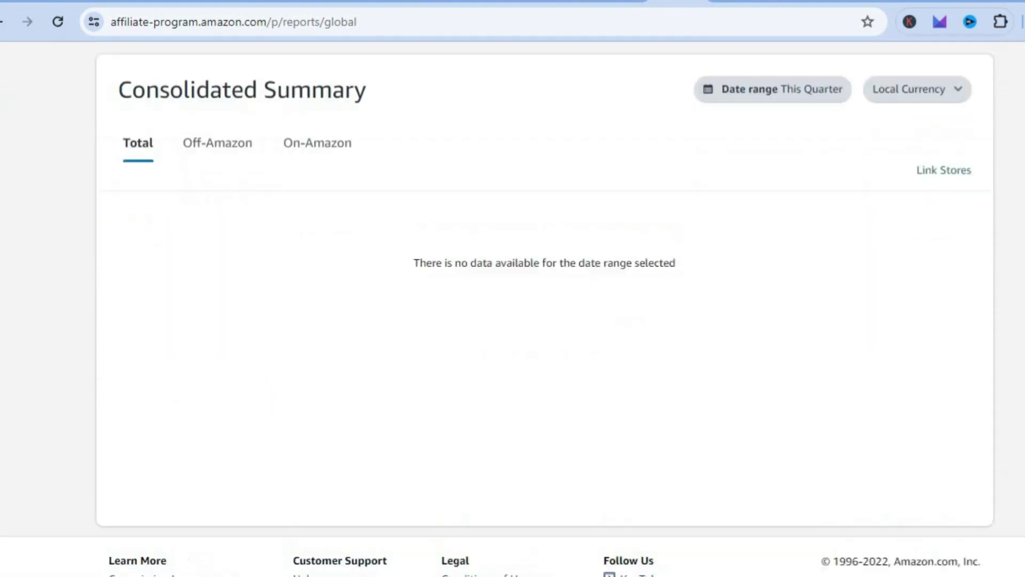
pyautogui.scroll(5, 512, 308)
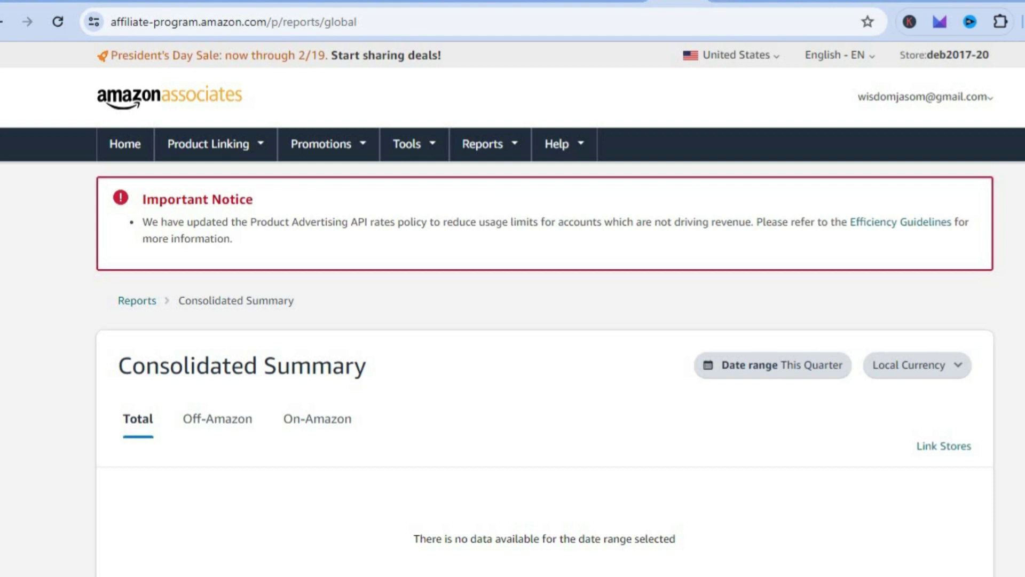
# - Switch to the geniuslink.com tab and scroll its home page
pyautogui.click(734, 2)
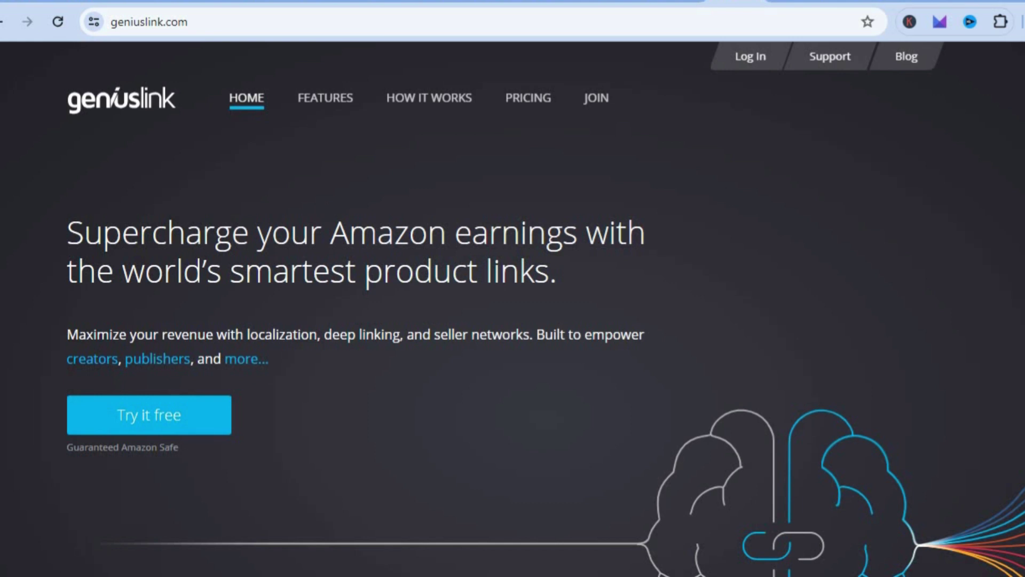
pyautogui.scroll(-1, 471, 281)
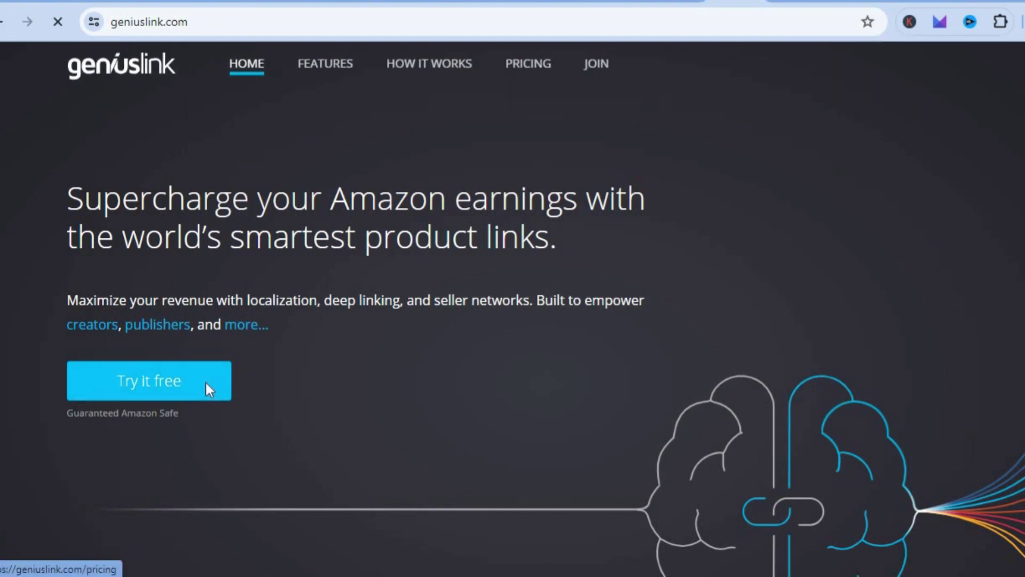
# - Review Geniuslink's pricing ($6/month for 2,000 clicks), then return to the Amazon Associates report
pyautogui.click(208, 389)
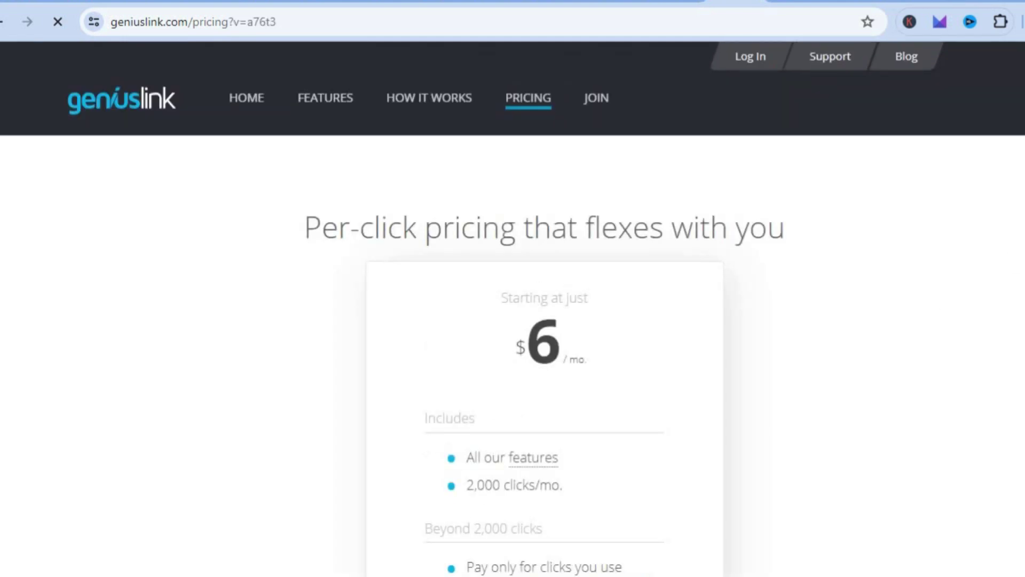
pyautogui.scroll(-3, 810, 216)
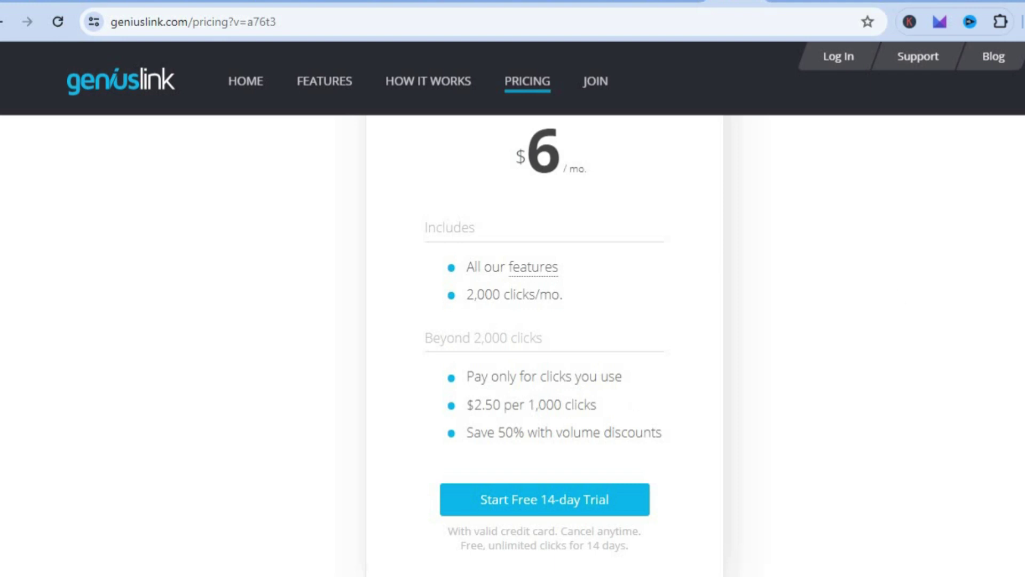
pyautogui.scroll(4, 545, 352)
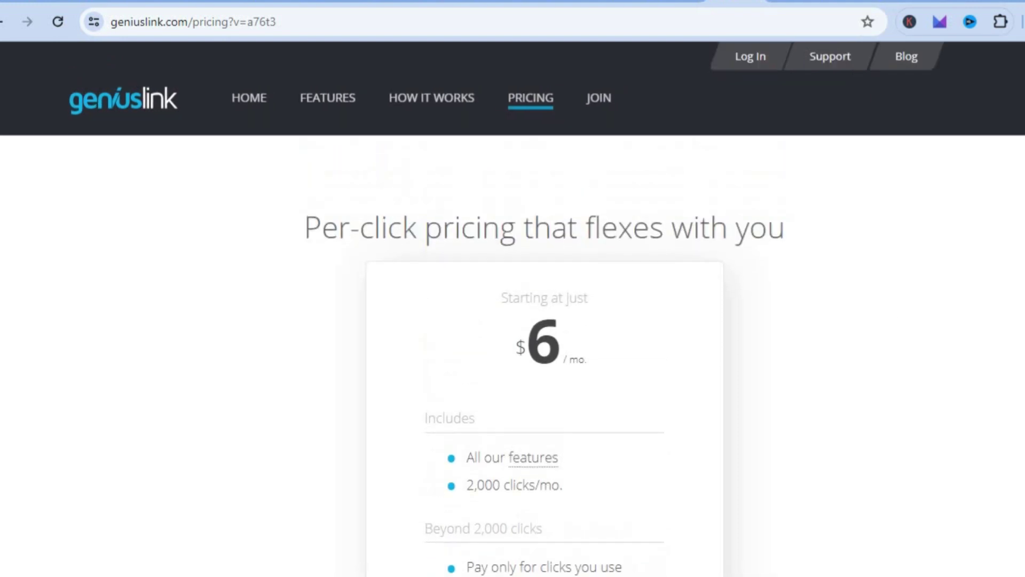
pyautogui.scroll(-3, 545, 353)
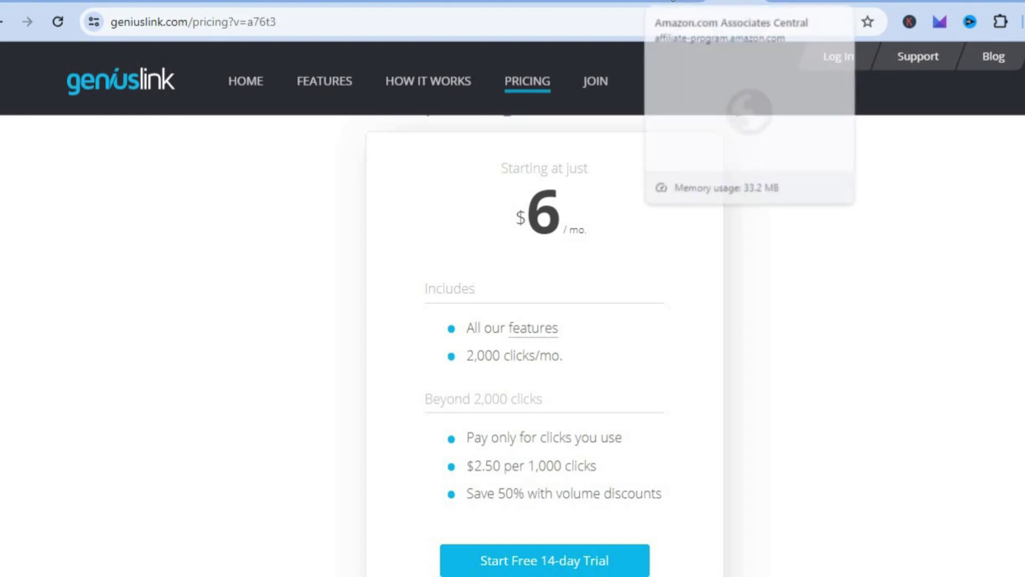
pyautogui.click(673, 1)
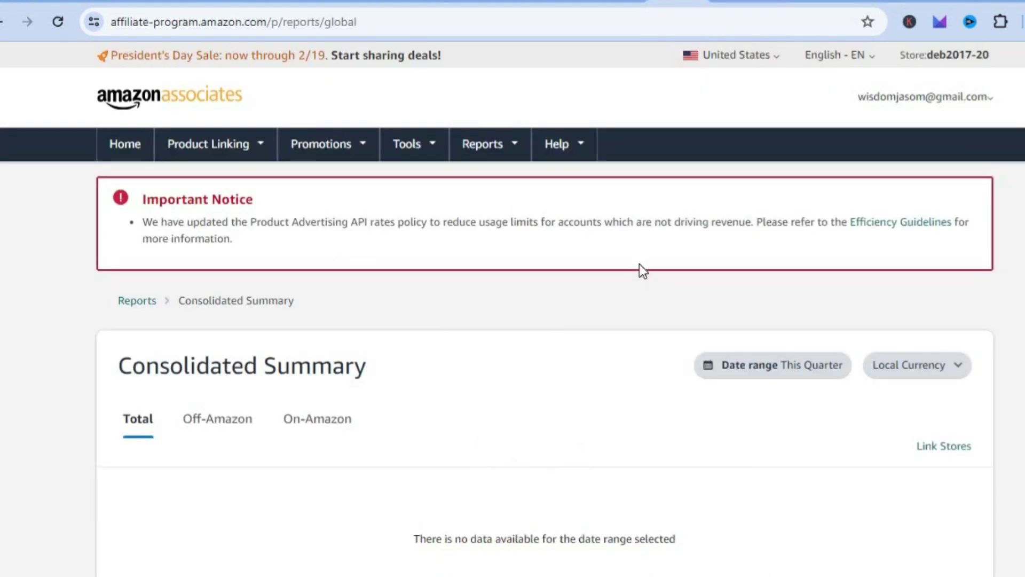